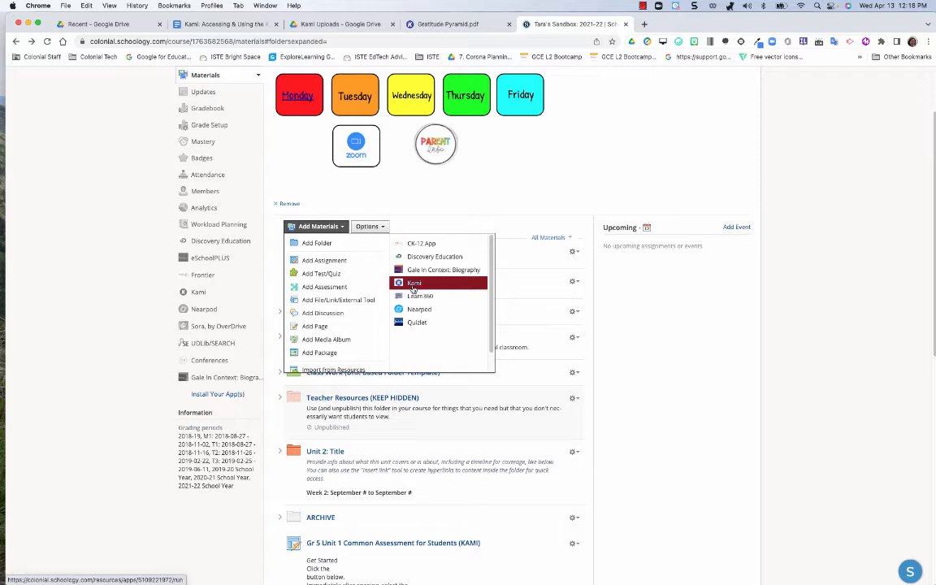
# Step: Start a new Kami assignment in the course materials using Gratitude Pyramid.pdf from the Kami Uploads folder in Google Drive
pyautogui.click(413, 285)
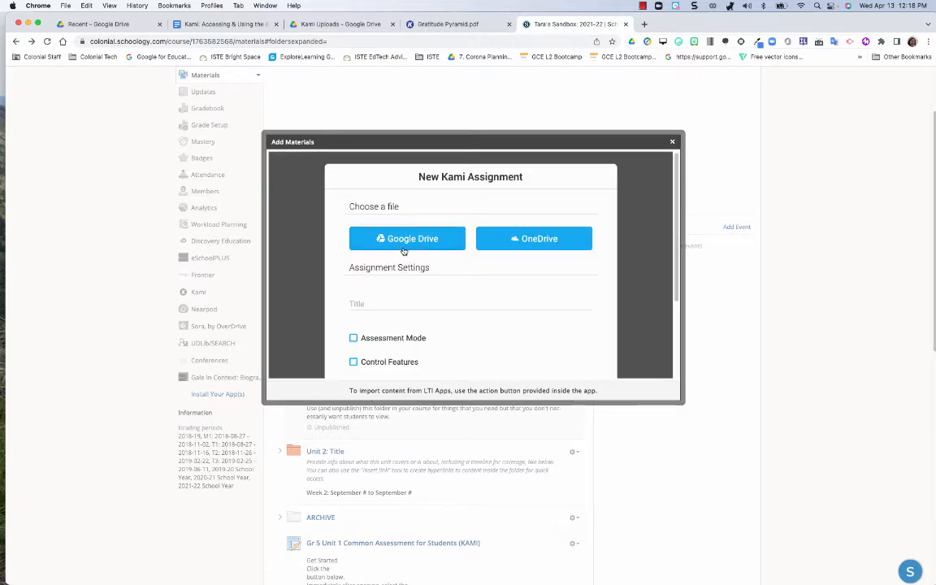
pyautogui.click(401, 238)
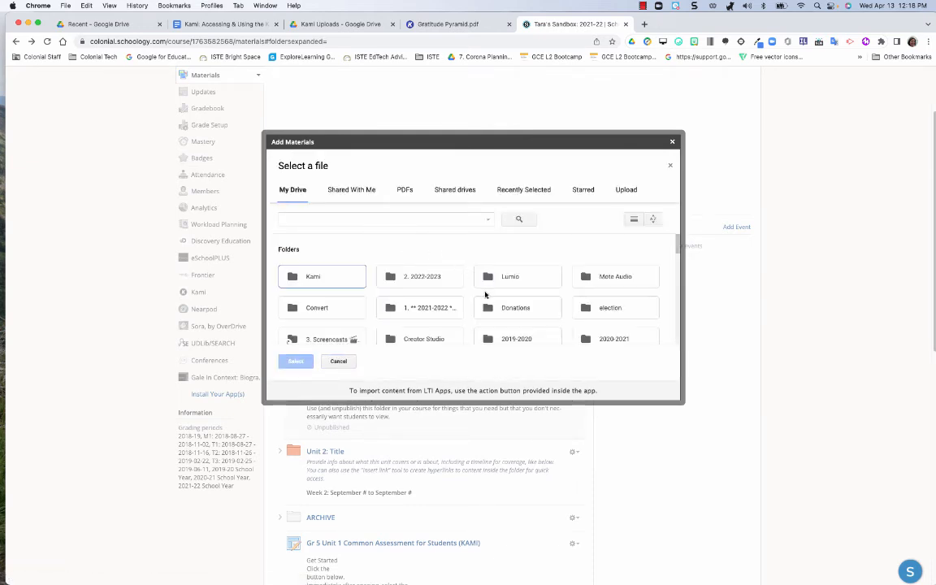
pyautogui.scroll(-5, 486, 295)
pyautogui.scroll(2, 486, 293)
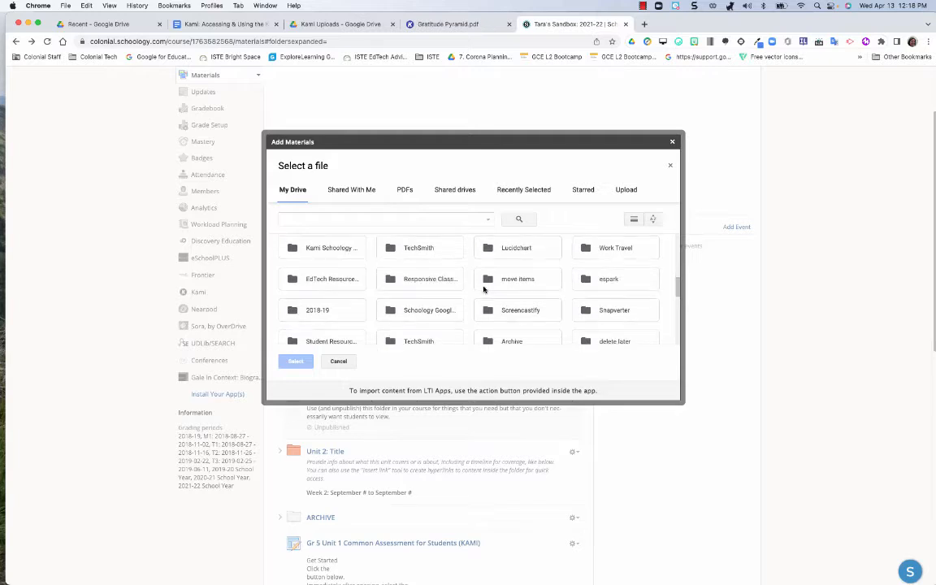
pyautogui.scroll(1, 484, 289)
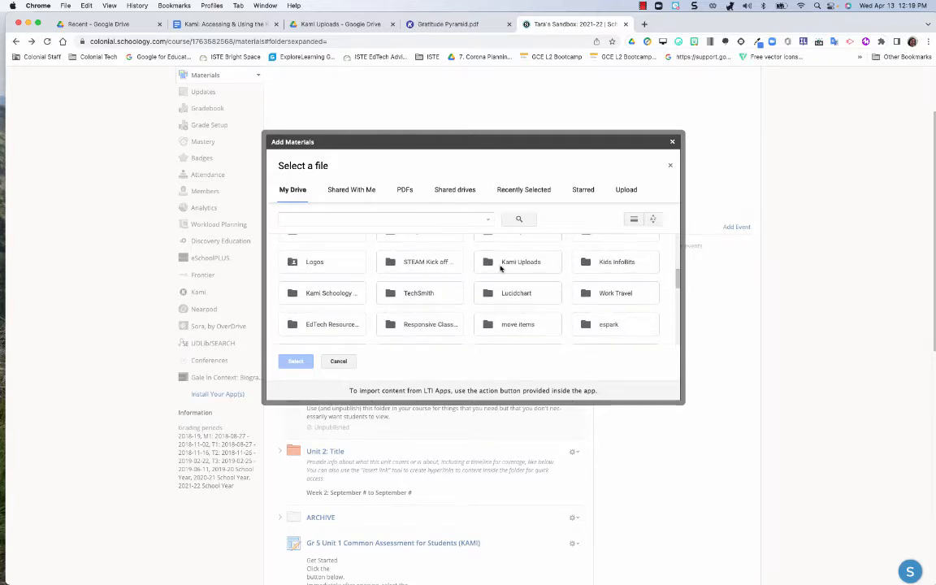
pyautogui.doubleClick(509, 266)
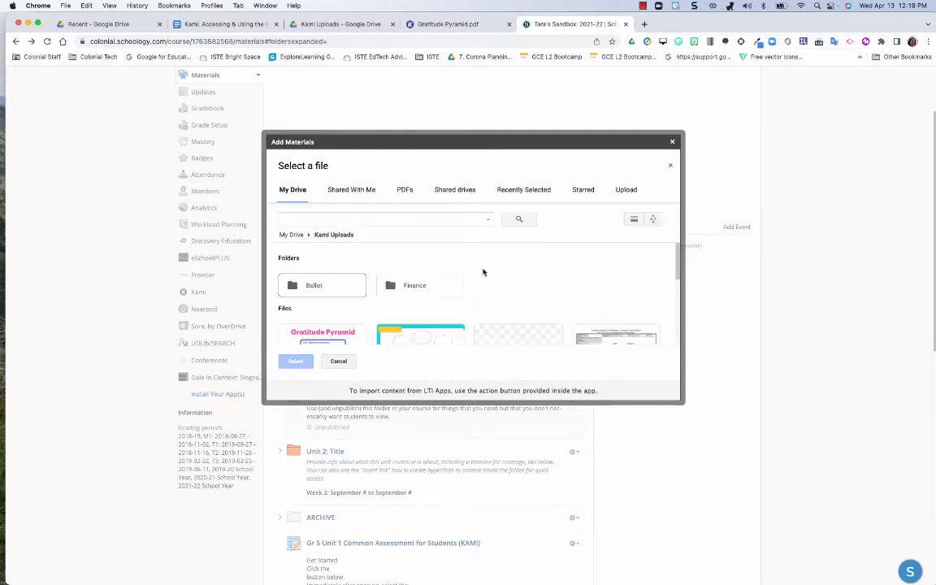
pyautogui.scroll(-1, 478, 272)
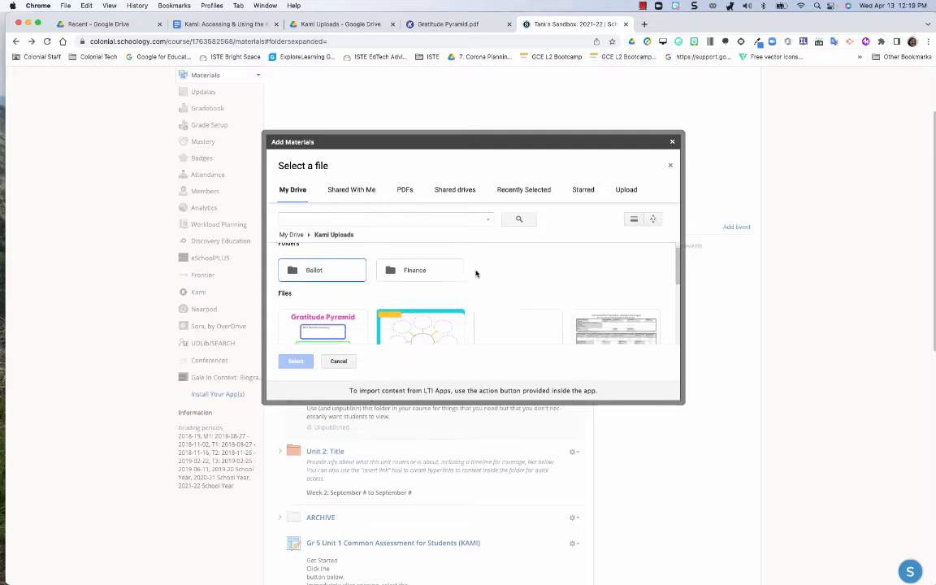
pyautogui.click(327, 314)
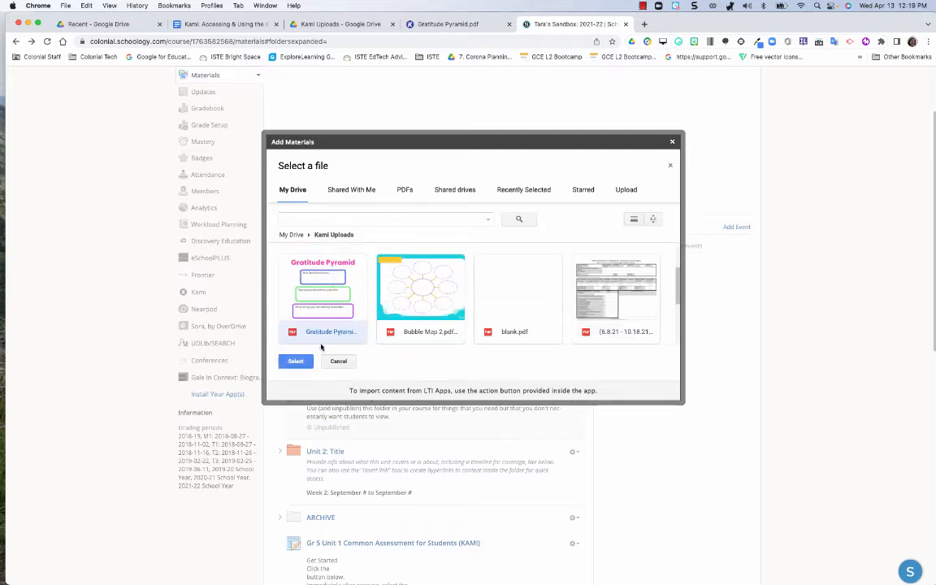
pyautogui.click(295, 364)
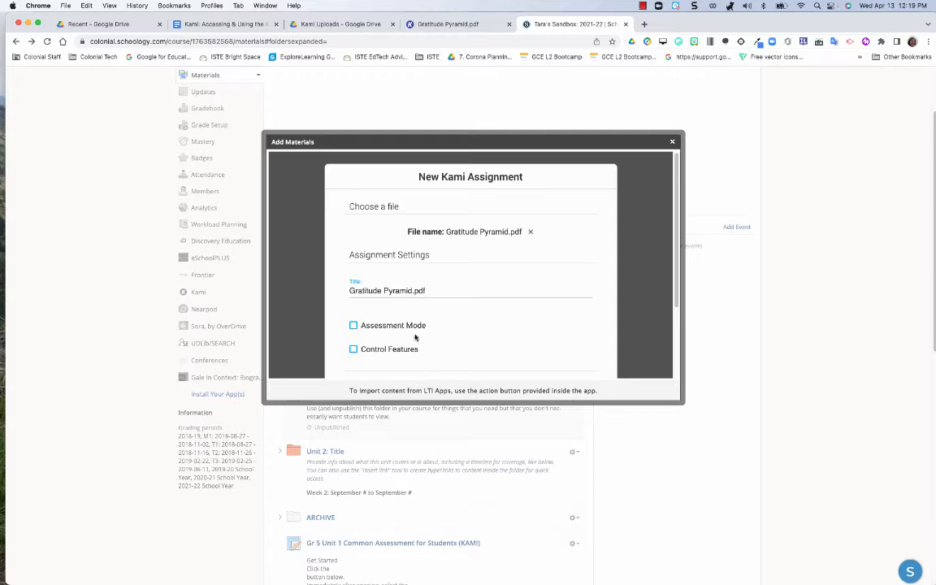
# Step: Enable Assessment Mode for the Gratitude Pyramid Kami assignment
pyautogui.scroll(-1, 416, 334)
pyautogui.scroll(-1, 416, 337)
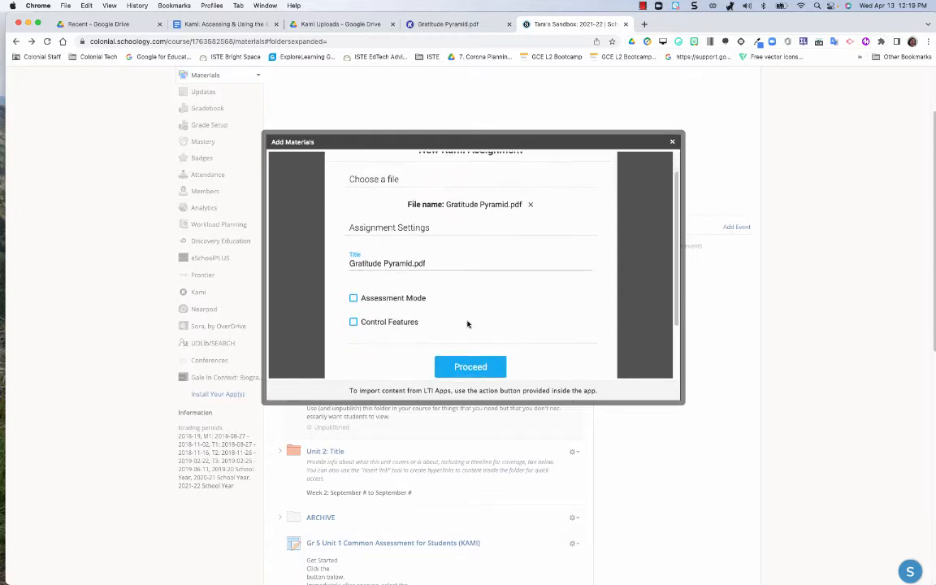
pyautogui.click(354, 297)
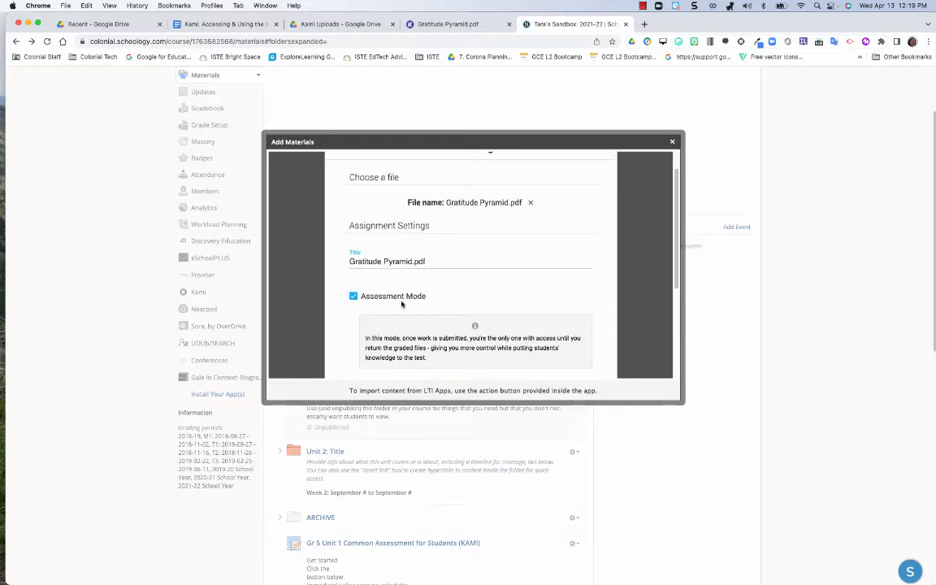
# Step: Add a due date of 15 April at 12:24 PM to the Kami assignment
pyautogui.scroll(-2, 423, 260)
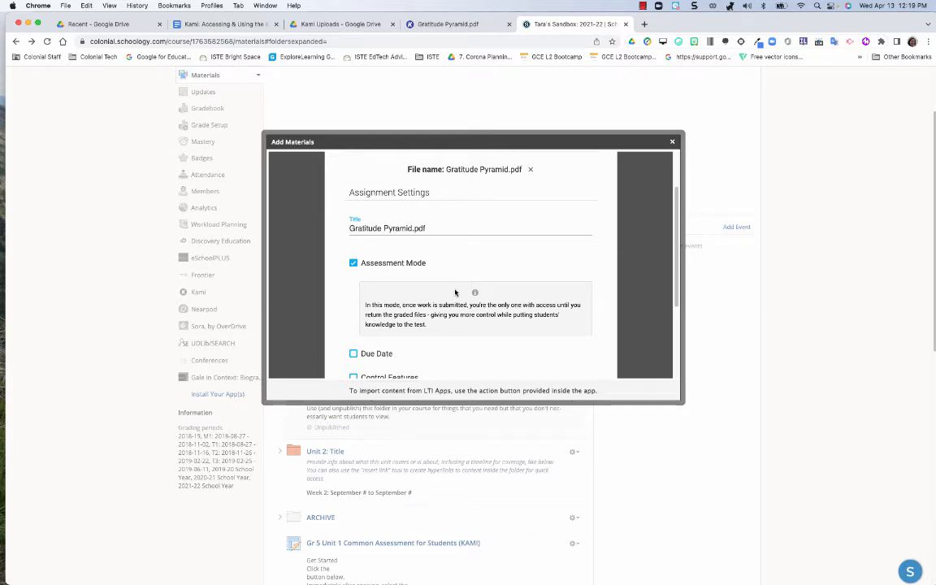
pyautogui.scroll(-1, 459, 280)
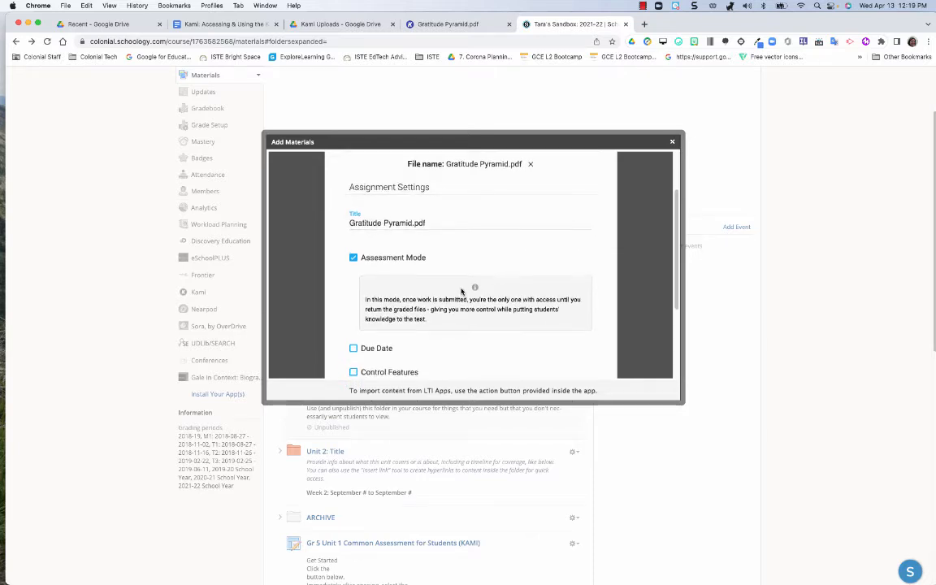
pyautogui.click(354, 341)
pyautogui.scroll(-3, 494, 334)
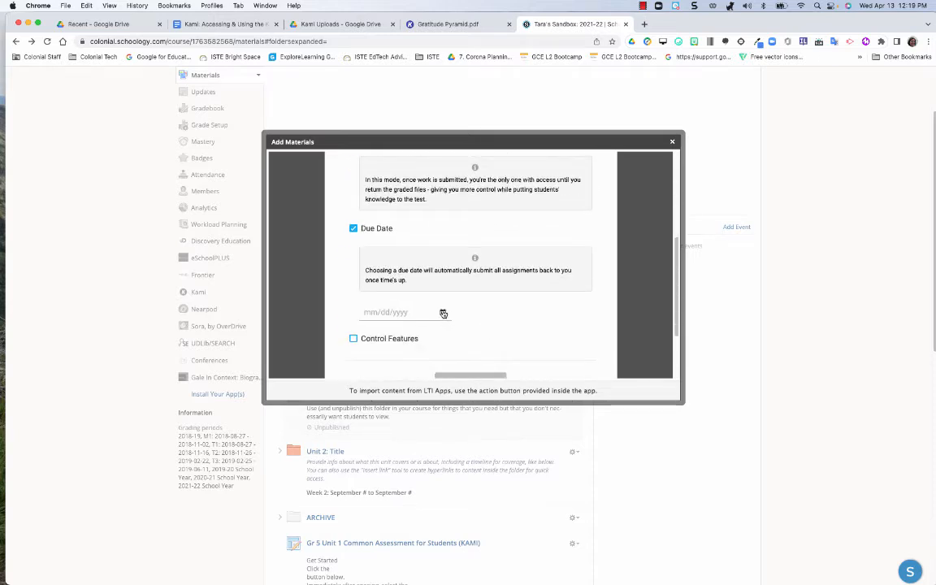
pyautogui.click(443, 314)
pyautogui.click(460, 232)
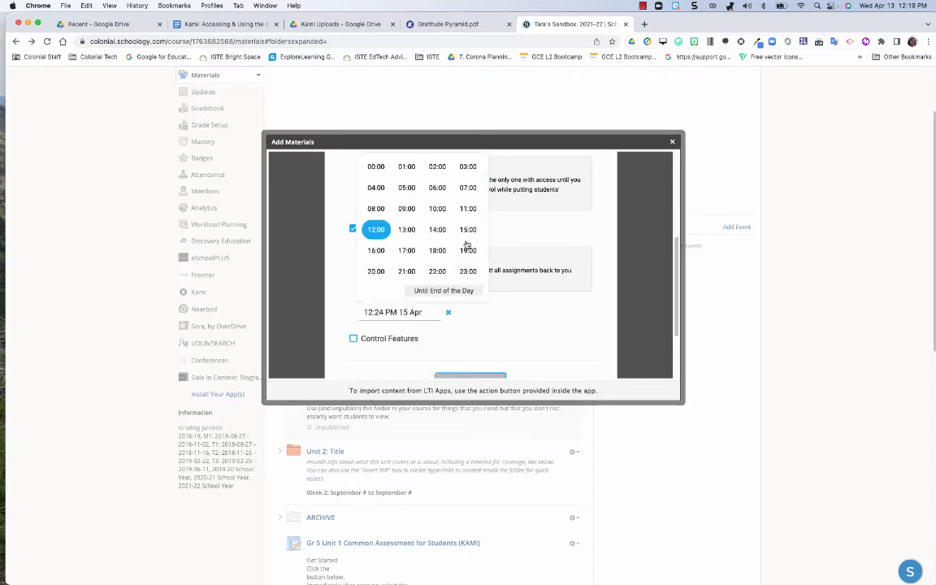
pyautogui.click(542, 340)
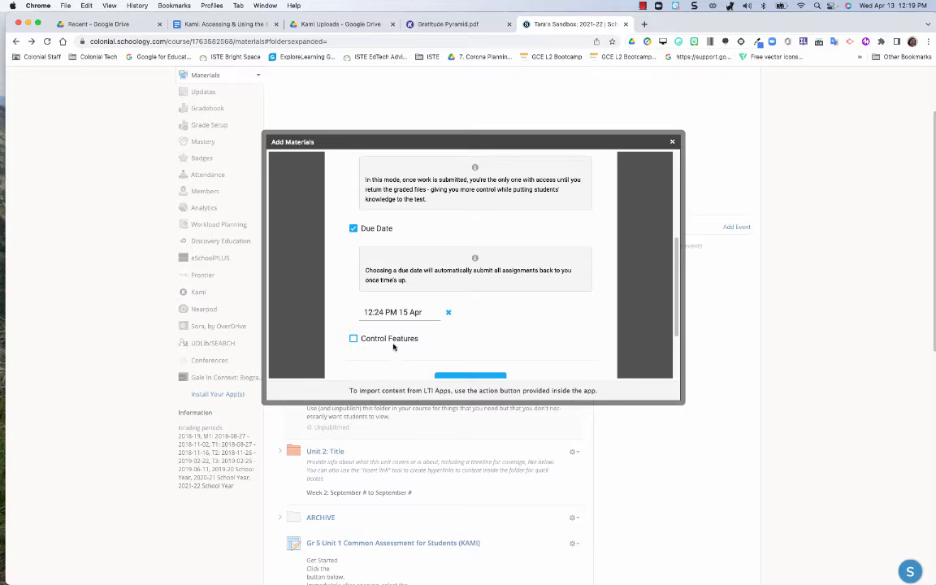
# Step: Turn on Control Features for the assignment and hide all Shapes Tools from students, keeping Drawing available
pyautogui.scroll(-1, 394, 346)
pyautogui.click(355, 325)
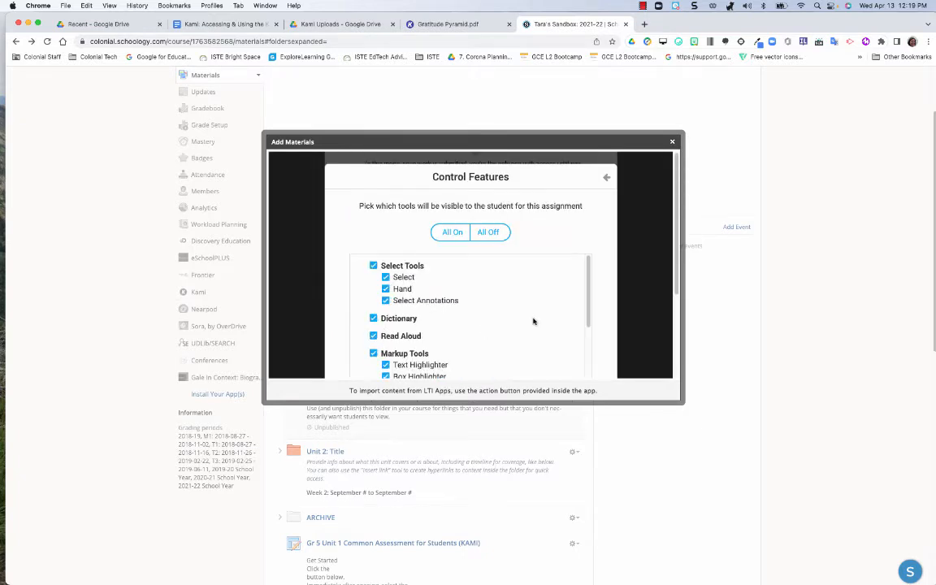
pyautogui.scroll(-2, 532, 319)
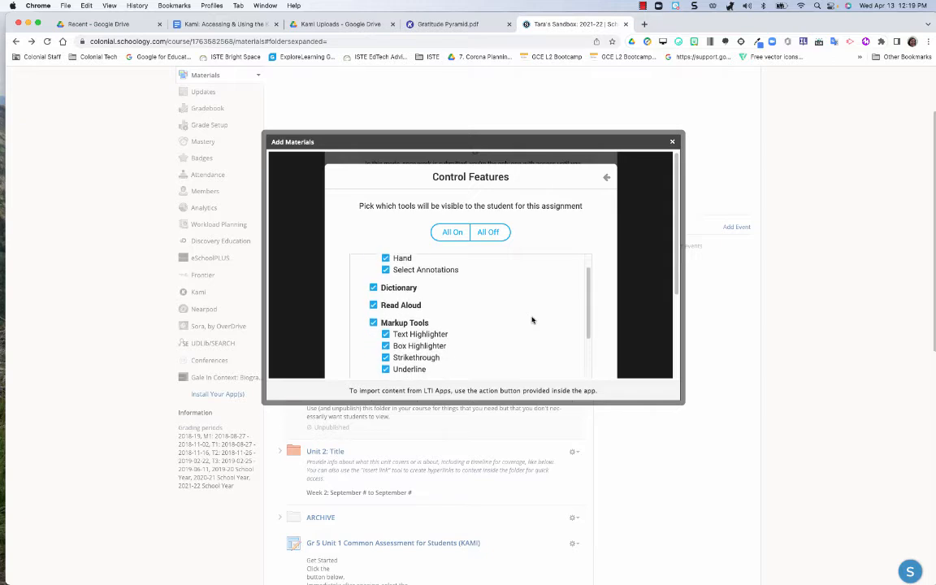
pyautogui.scroll(-6, 532, 319)
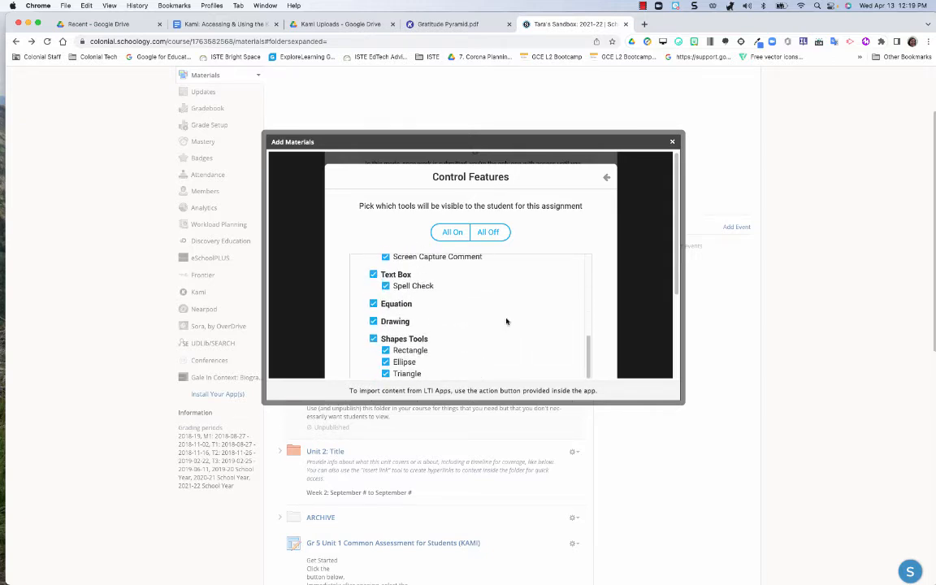
pyautogui.click(382, 323)
pyautogui.click(374, 321)
pyautogui.scroll(-2, 382, 313)
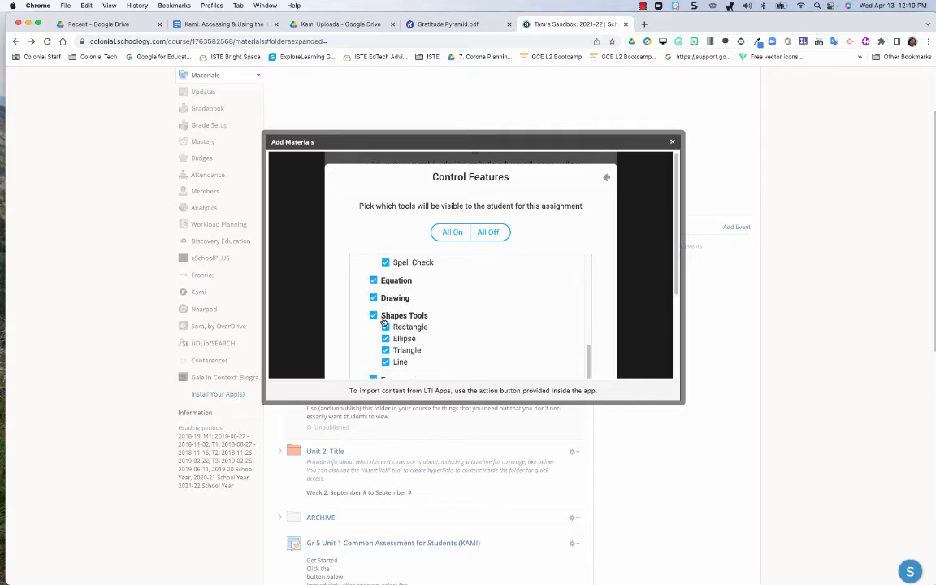
pyautogui.click(375, 316)
pyautogui.scroll(-6, 476, 313)
pyautogui.scroll(-3, 636, 320)
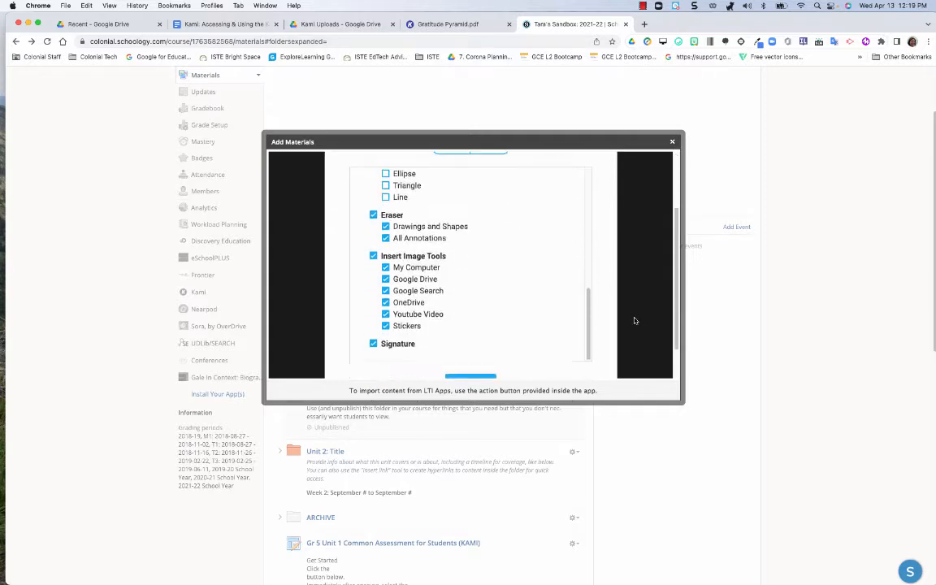
pyautogui.click(475, 341)
# Step: Retitle the Kami assignment "Gratitude Pyramid" without the file extension and proceed with creating it
pyautogui.scroll(1, 498, 291)
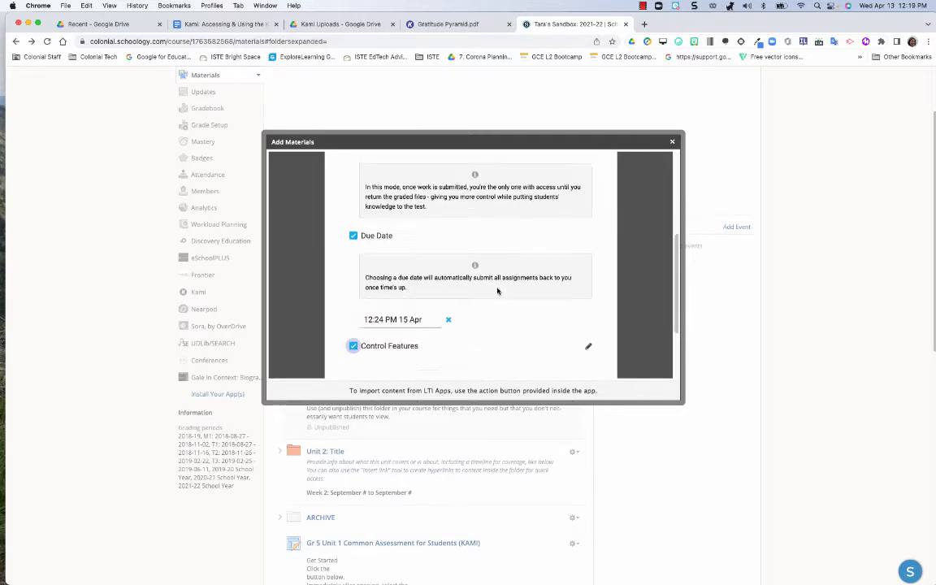
pyautogui.scroll(5, 498, 291)
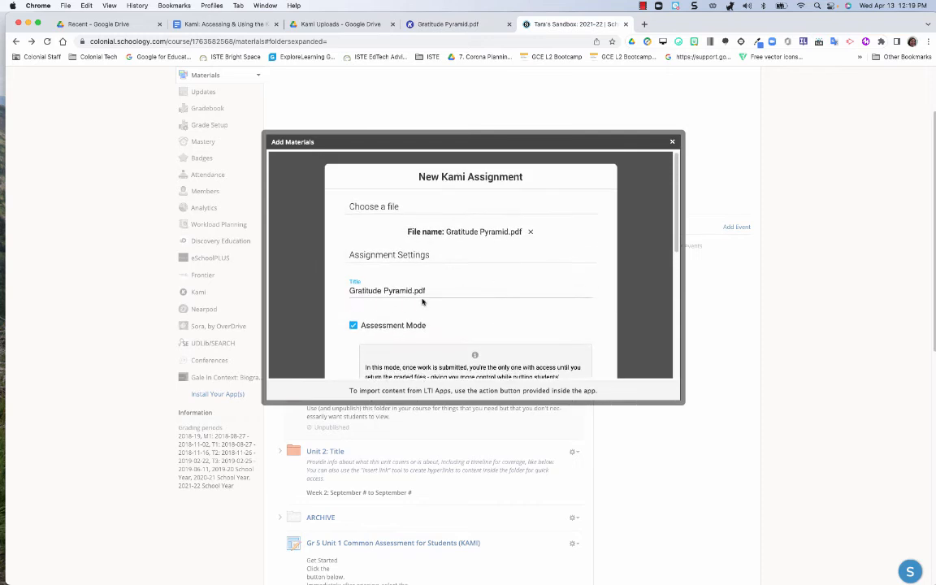
pyautogui.click(475, 300)
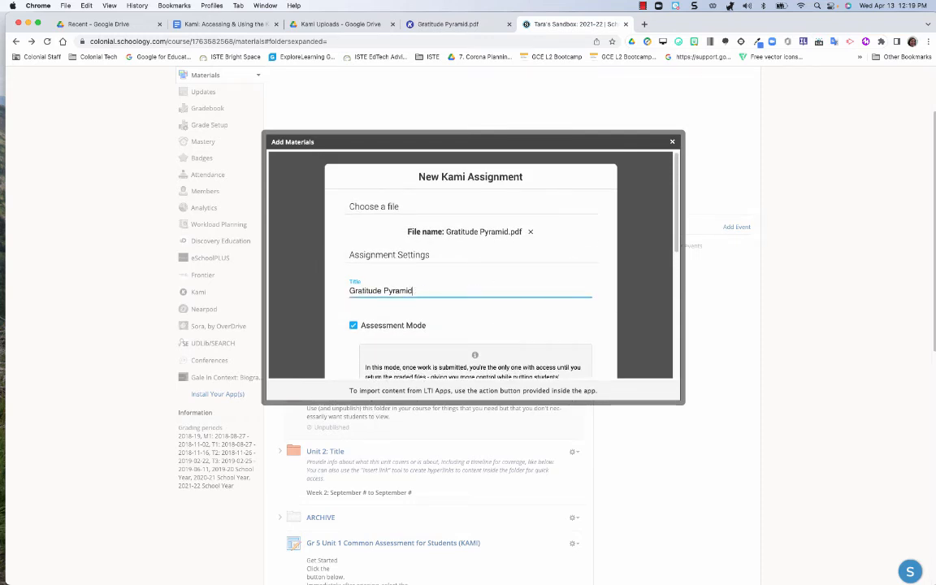
pyautogui.scroll(-10, 553, 322)
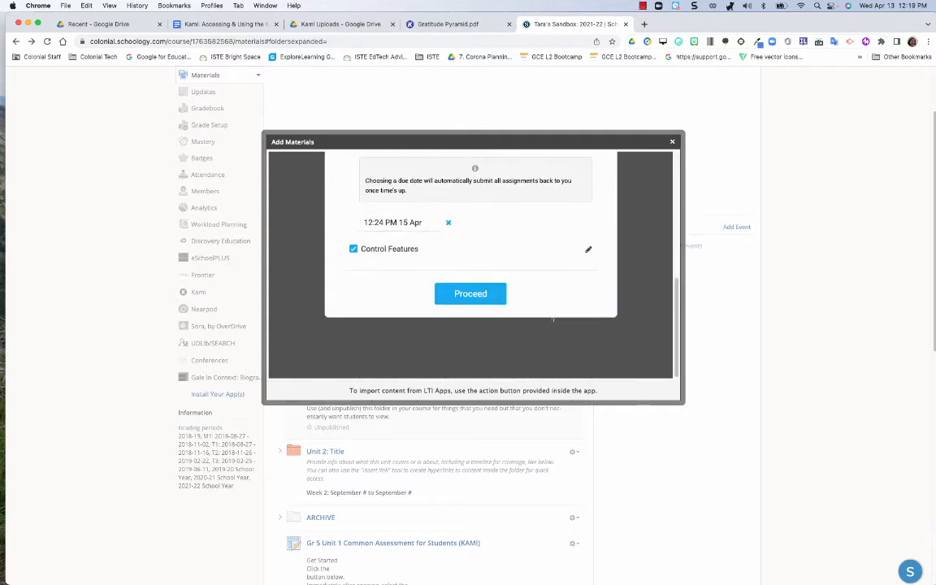
pyautogui.click(456, 296)
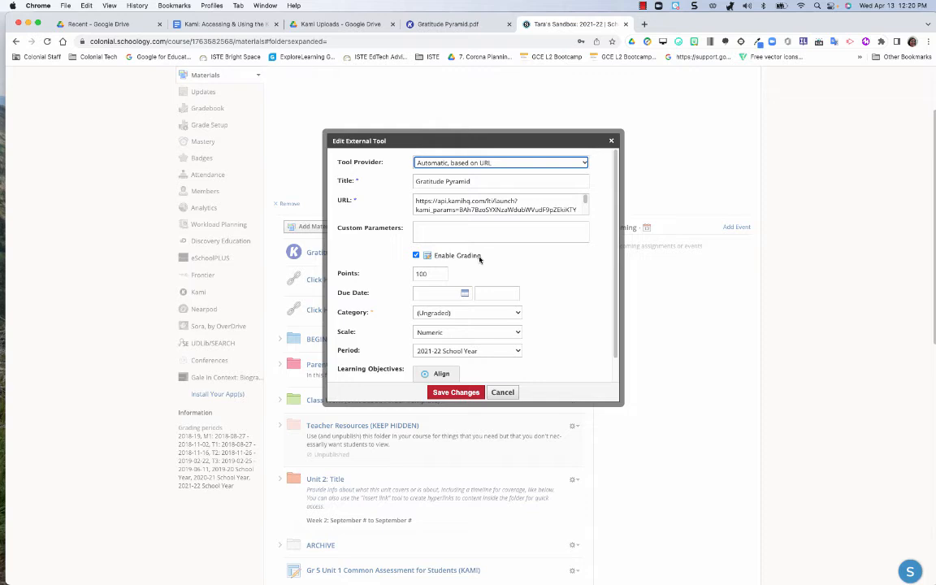
# Step: Put the Gratitude Pyramid item in the Classwork grading category with a due date of 4/15/22
pyautogui.doubleClick(430, 274)
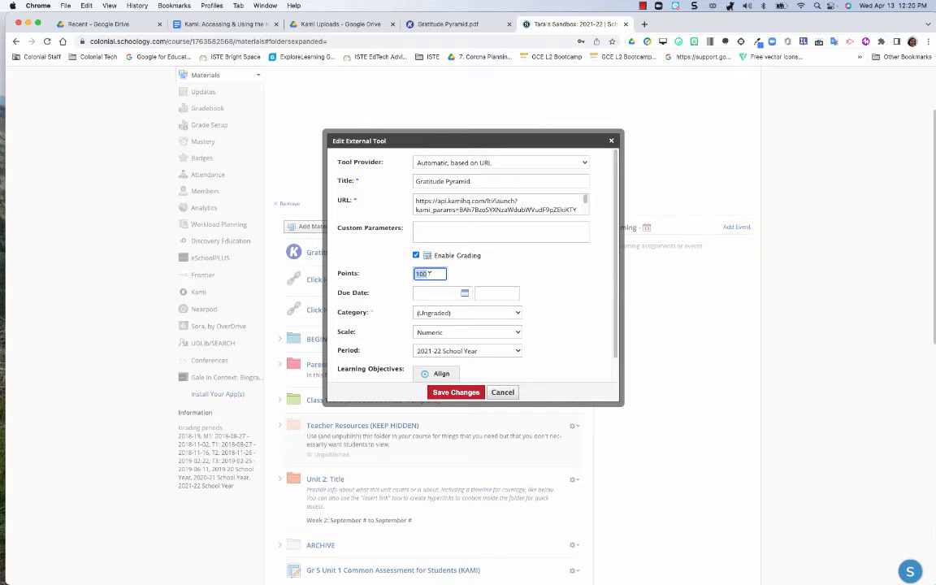
pyautogui.click(445, 313)
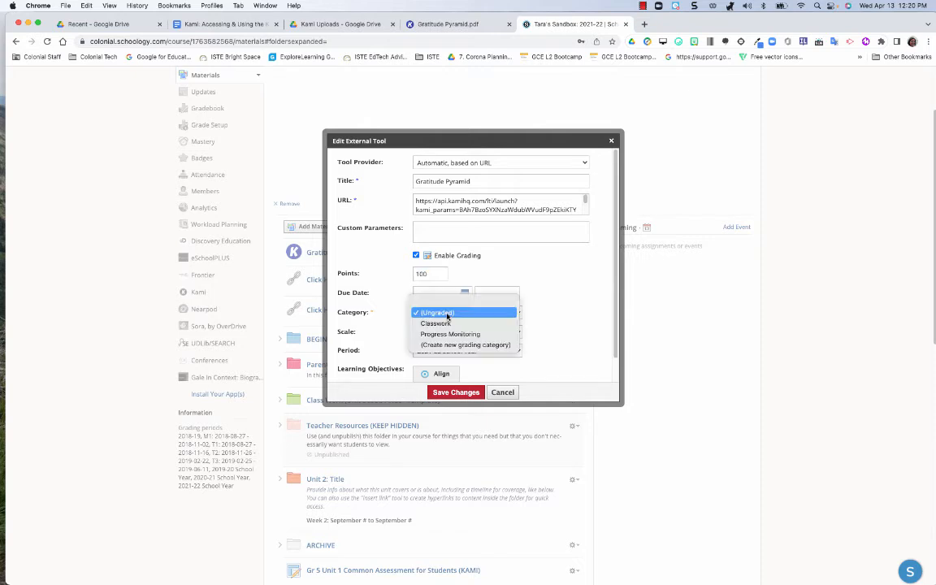
pyautogui.click(437, 323)
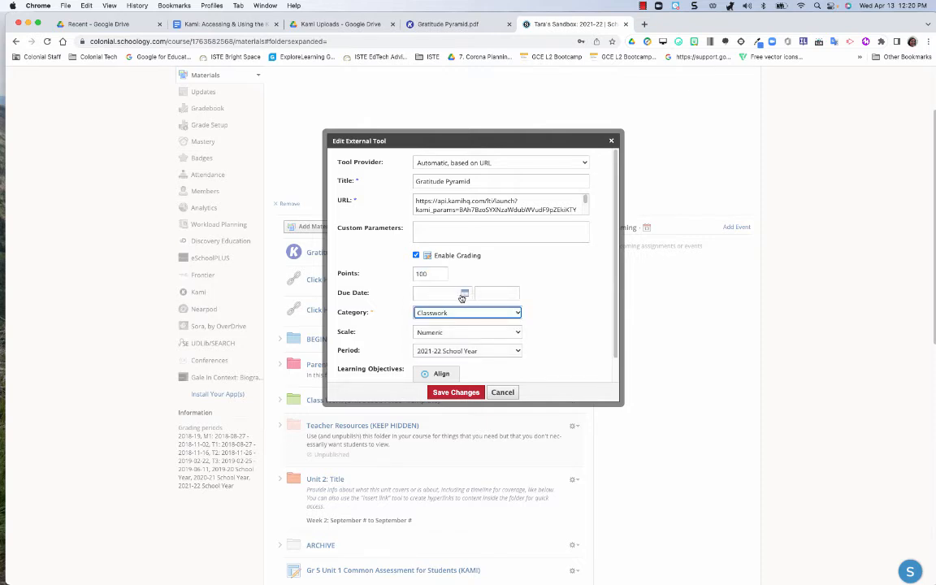
pyautogui.click(464, 295)
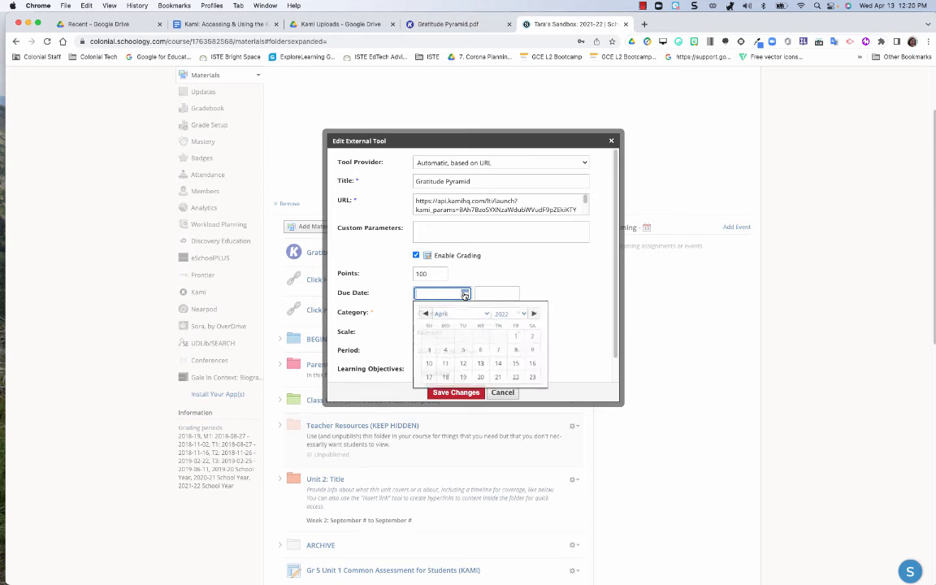
pyautogui.click(521, 361)
# Step: Set the grading scale to Mastery Based Learning (Elementary) and save the item's changes
pyautogui.click(480, 332)
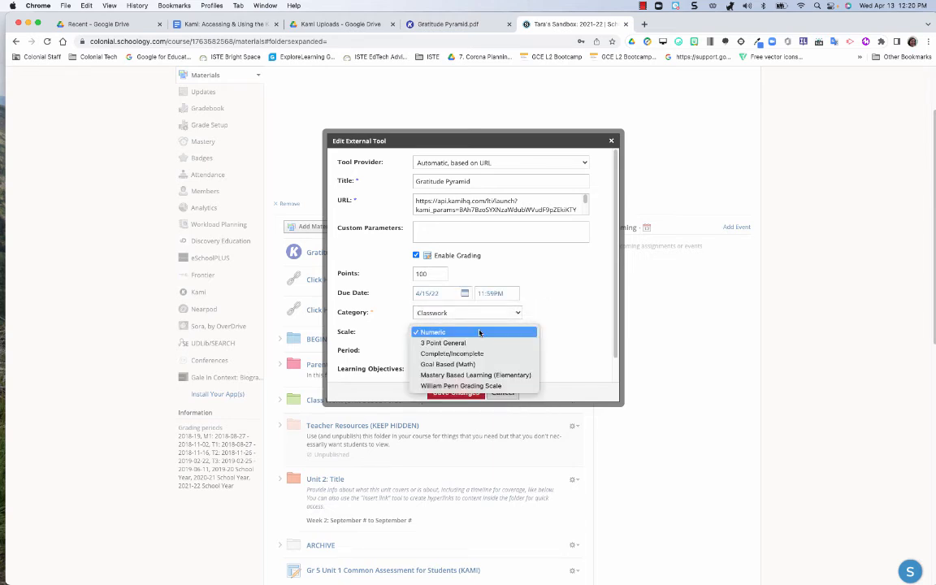
pyautogui.click(476, 375)
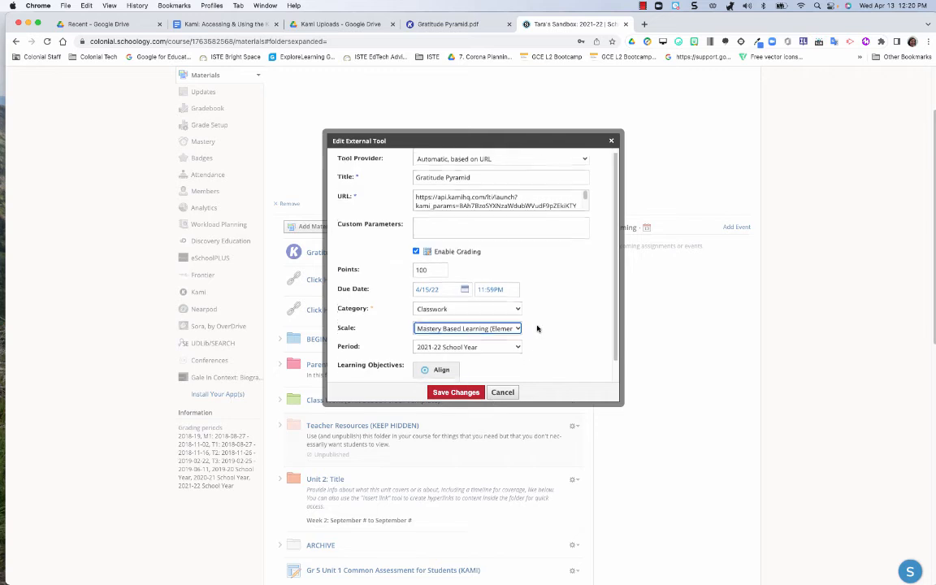
pyautogui.scroll(-1, 386, 318)
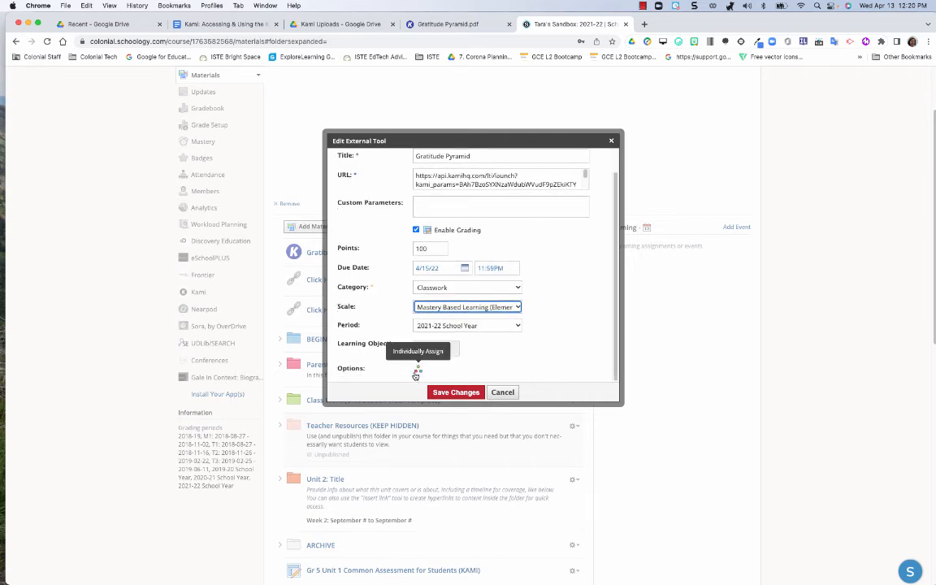
pyautogui.click(456, 392)
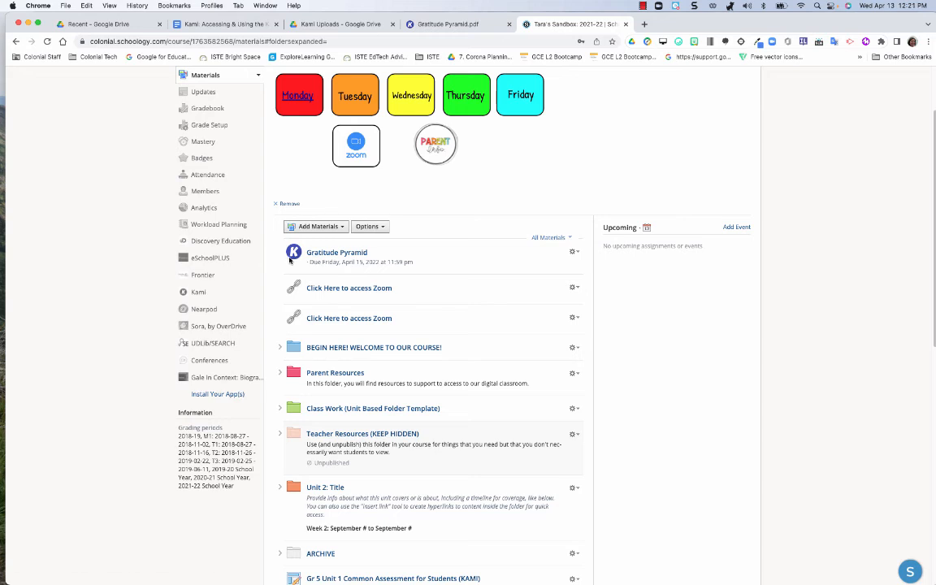
# Step: Open the Gratitude Pyramid assignment from the course materials and open its template for editing
pyautogui.click(334, 254)
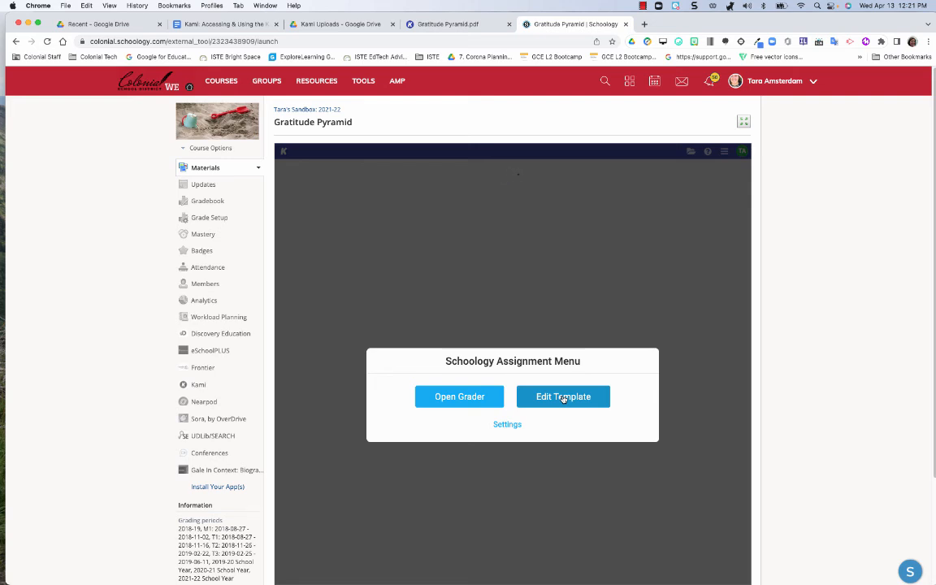
pyautogui.click(563, 397)
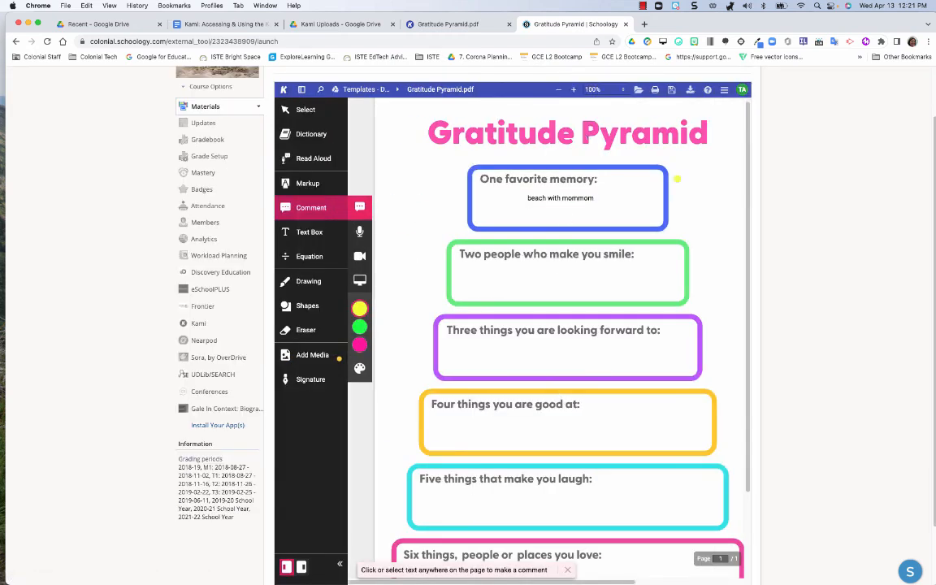
# Step: Compare the original Gratitude Pyramid.pdf from Kami Uploads with the template in the Schoology assignment
pyautogui.click(425, 25)
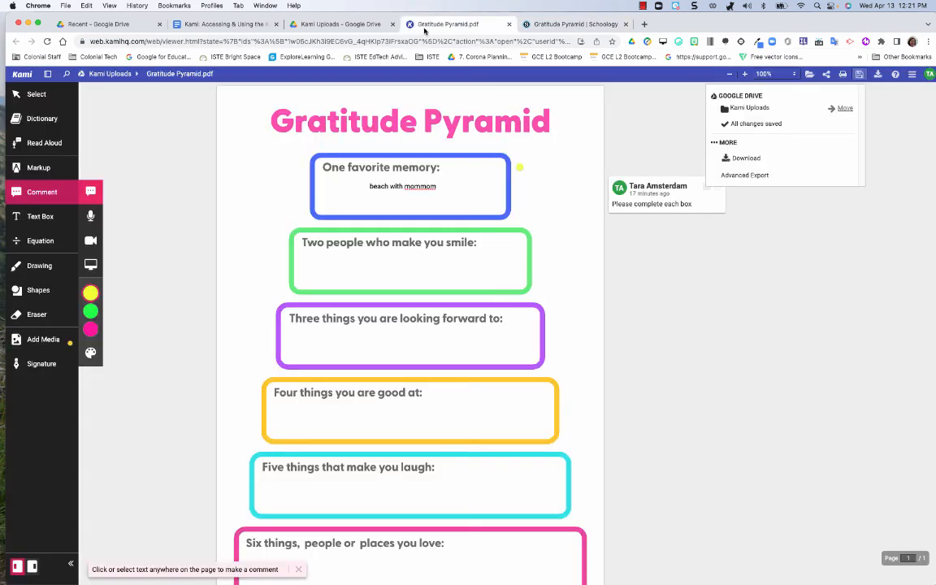
pyautogui.click(569, 24)
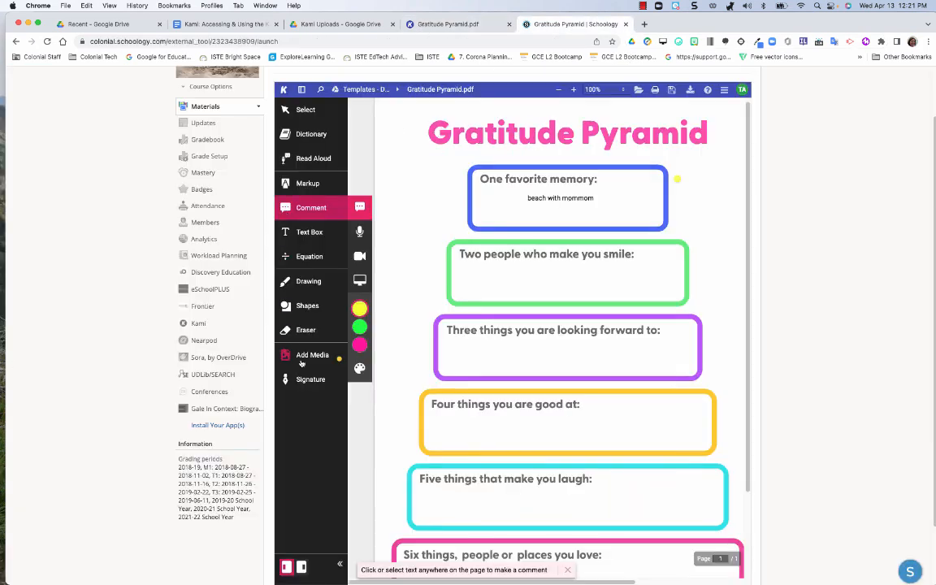
# Step: Go back to the Schoology Assignment Menu, open the grader and start an empty comment in the "Five things that make you laugh" box
pyautogui.click(16, 42)
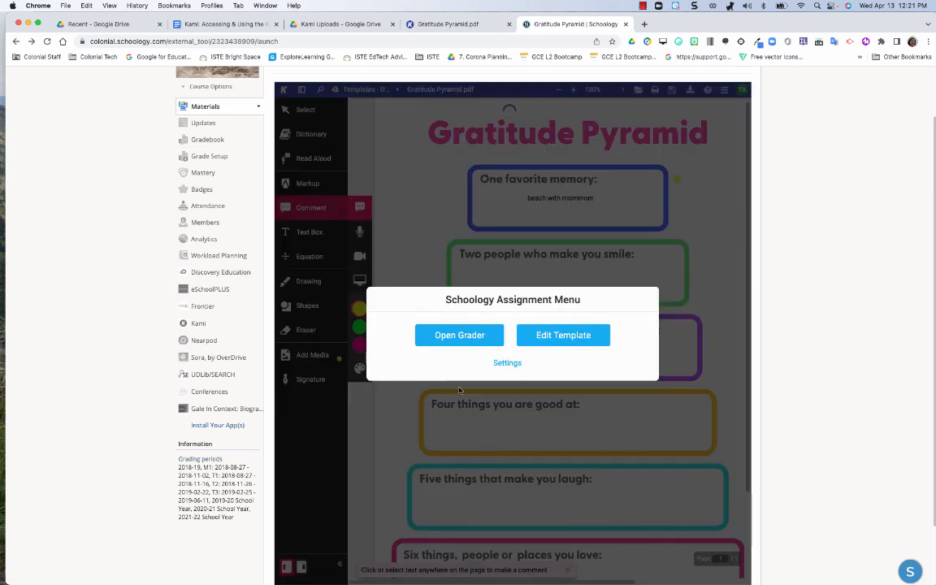
pyautogui.click(446, 335)
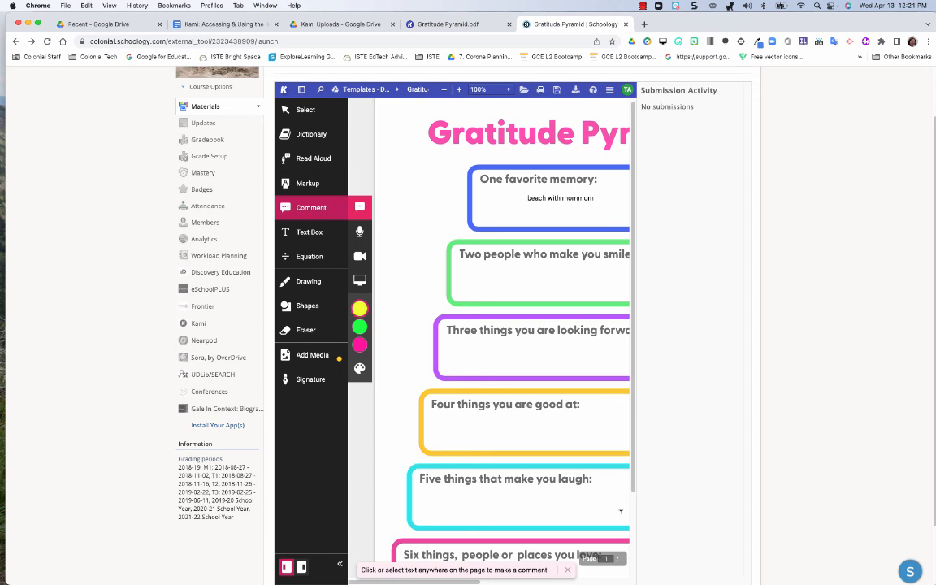
pyautogui.click(512, 486)
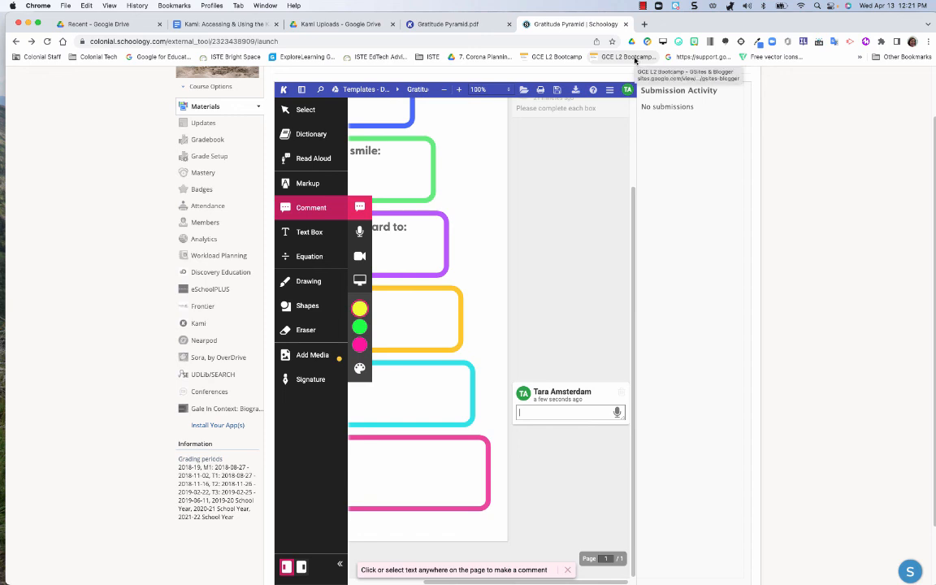
pyautogui.click(642, 6)
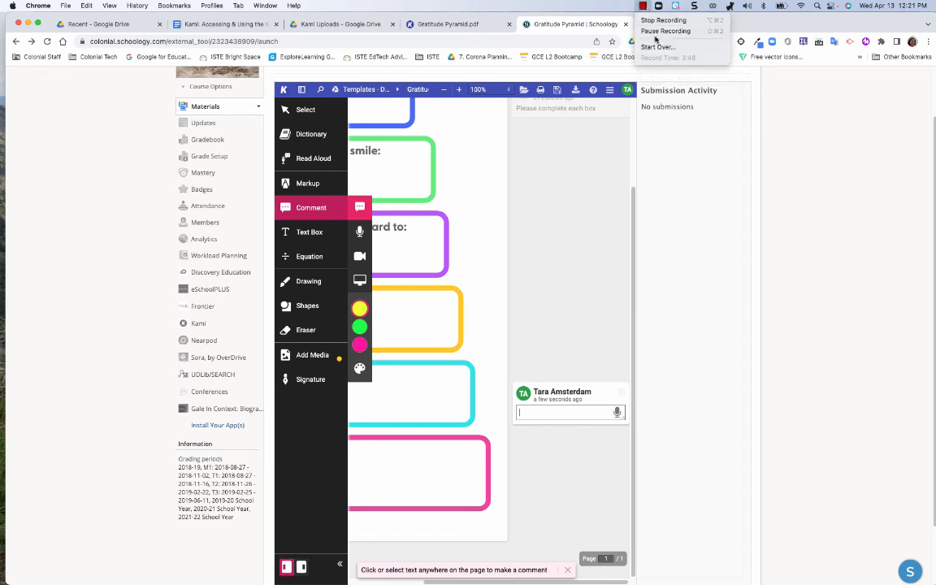